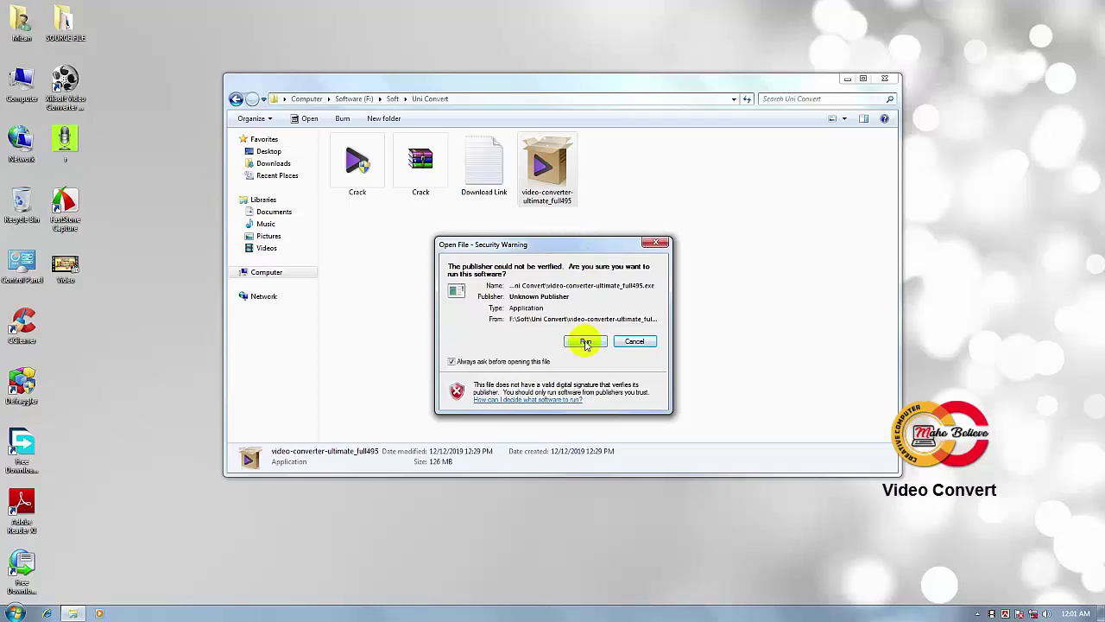
- Run the video-converter-ultimate_full495 installer and confirm English as the setup language
{"action": "left_click", "coordinate": [586, 341]}
{"action": "left_click", "coordinate": [839, 80]}
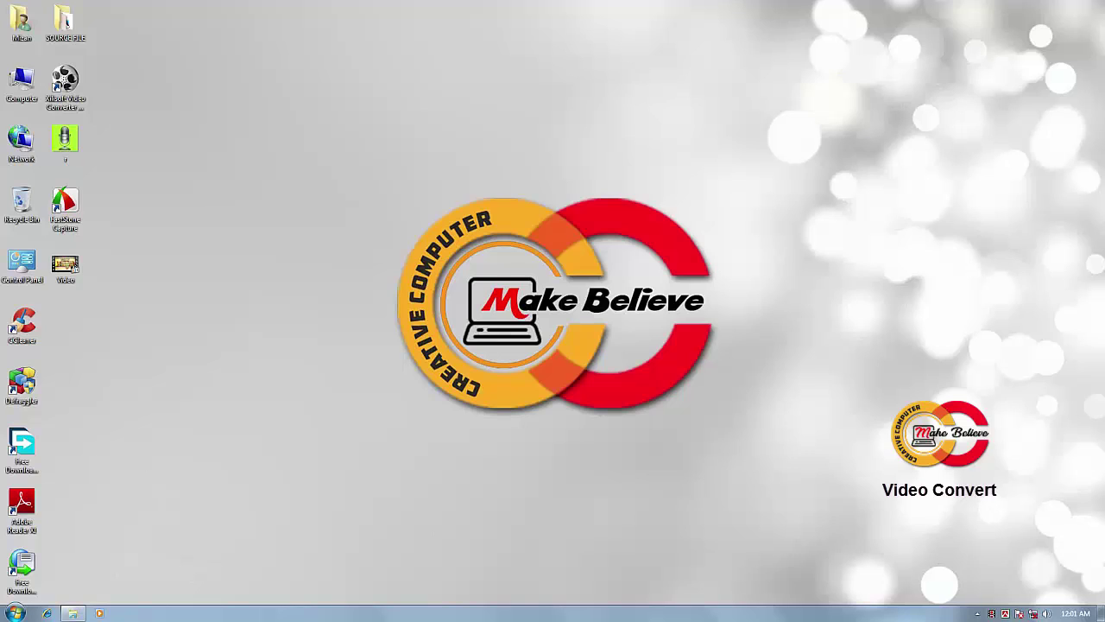
{"action": "left_click_drag", "start_coordinate": [588, 260], "coordinate": [589, 217]}
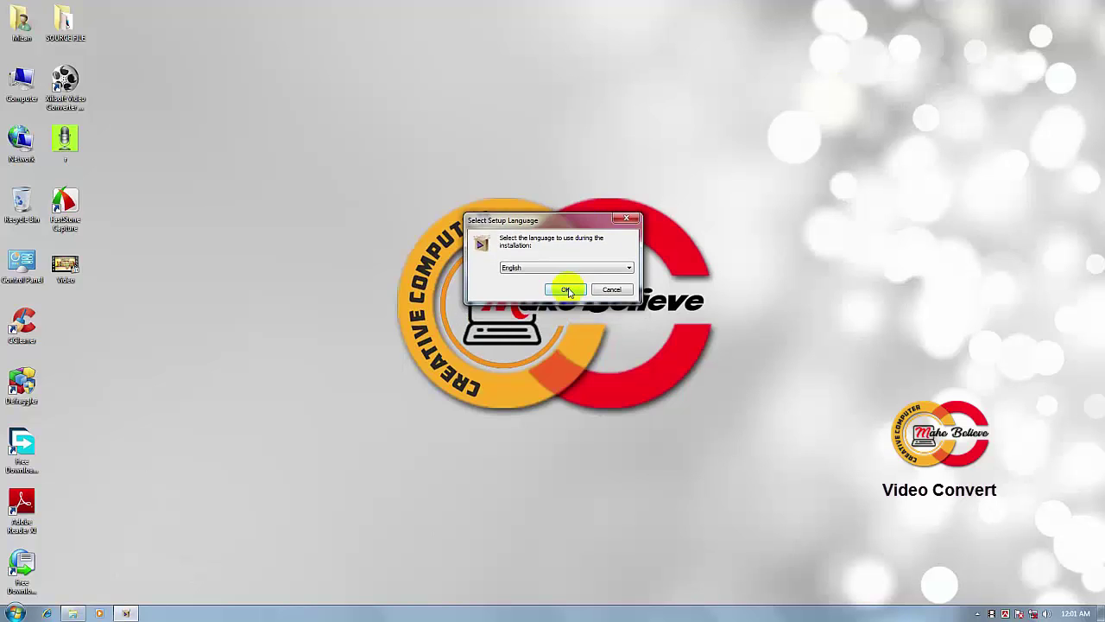
{"action": "left_click", "coordinate": [566, 290]}
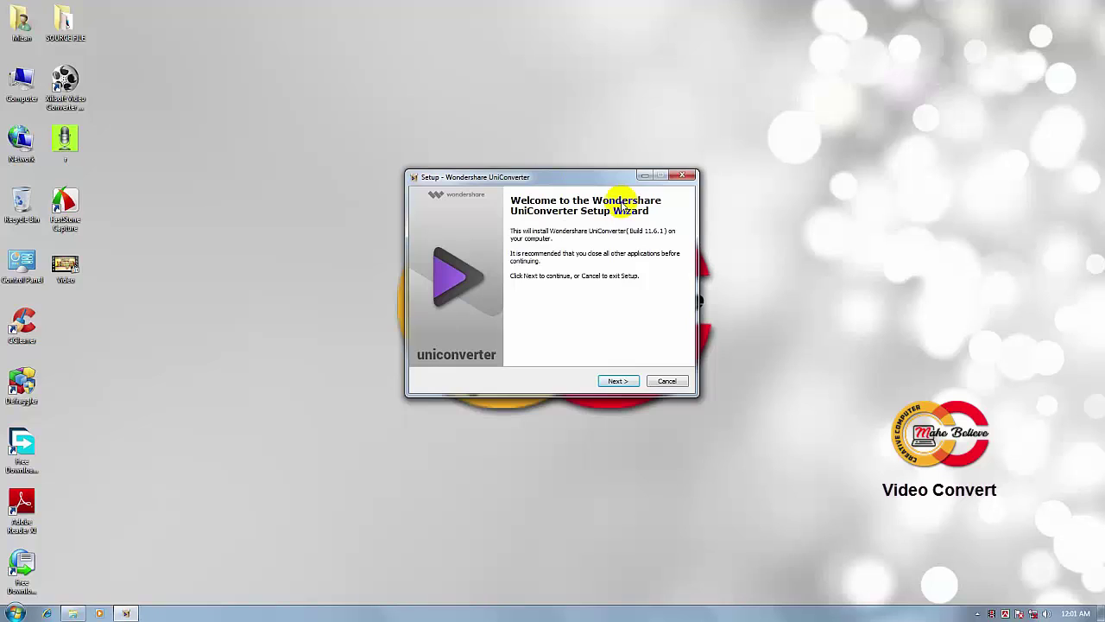
- Accept the license agreement and keep C:\Program Files\Wondershare\UniConverter as the installation folder
{"action": "left_click", "coordinate": [617, 380]}
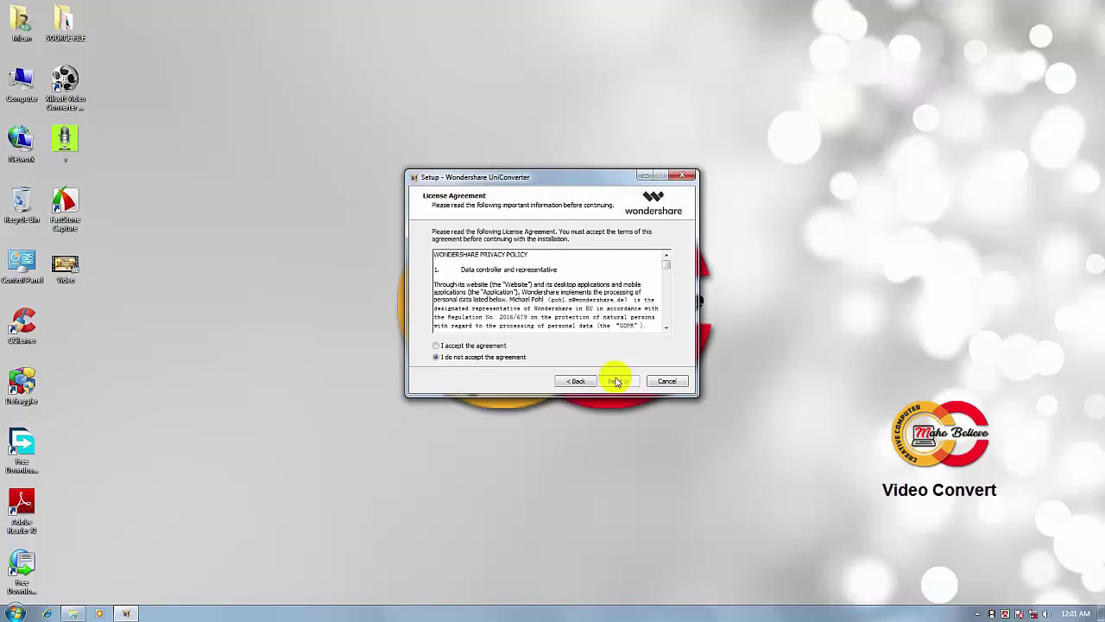
{"action": "left_click", "coordinate": [436, 346]}
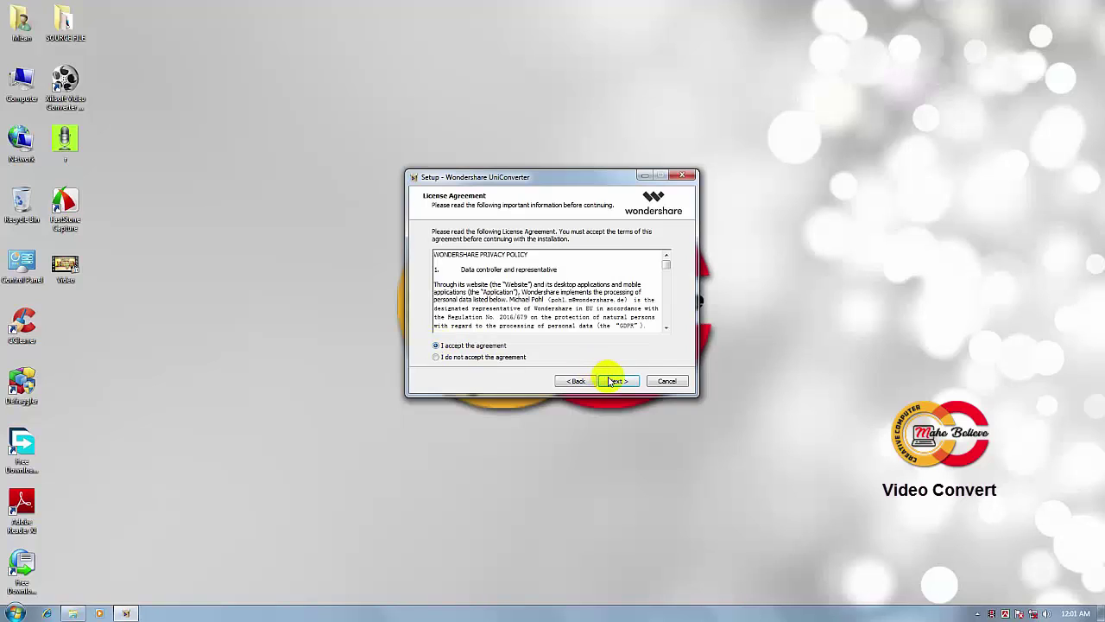
{"action": "left_click", "coordinate": [615, 380]}
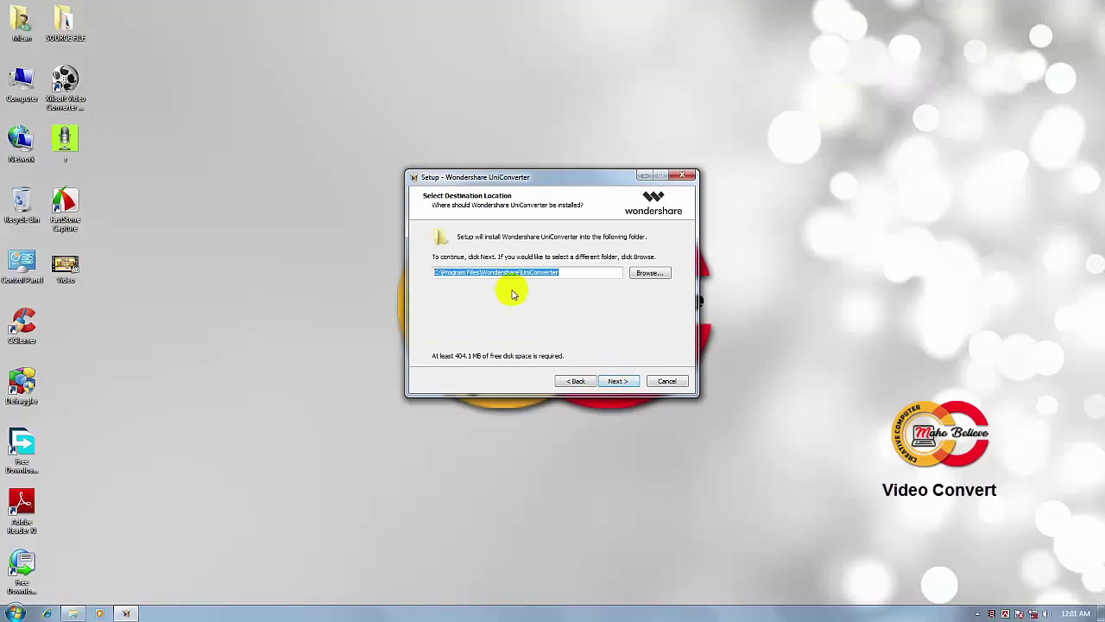
{"action": "left_click", "coordinate": [623, 381]}
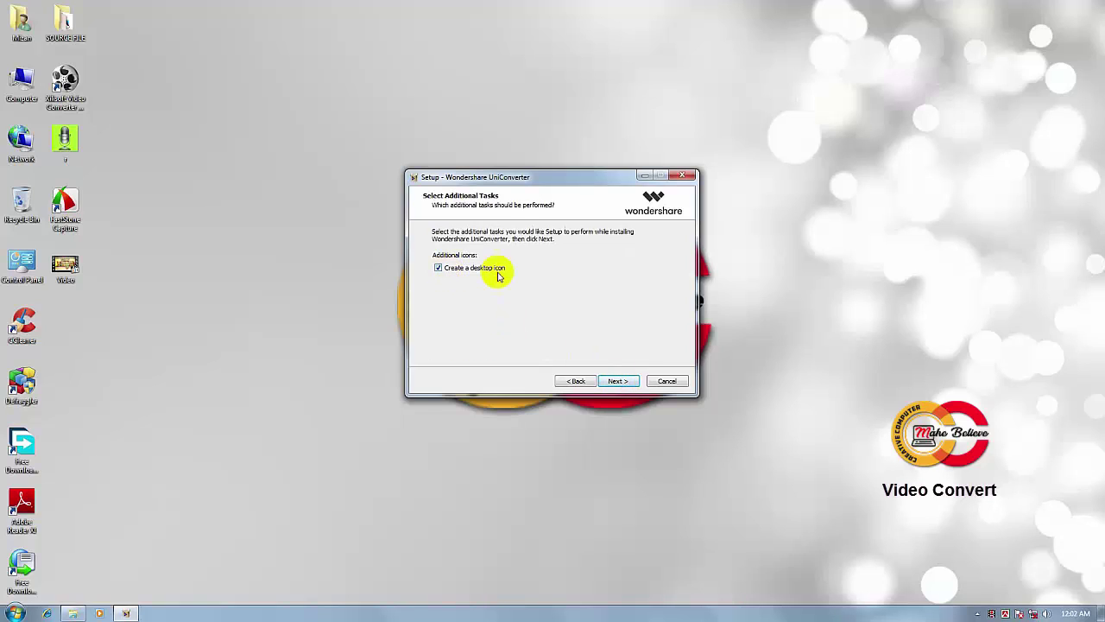
- Keep the option to create a desktop icon and install Wondershare UniConverter
{"action": "left_click", "coordinate": [438, 269]}
{"action": "left_click", "coordinate": [438, 268]}
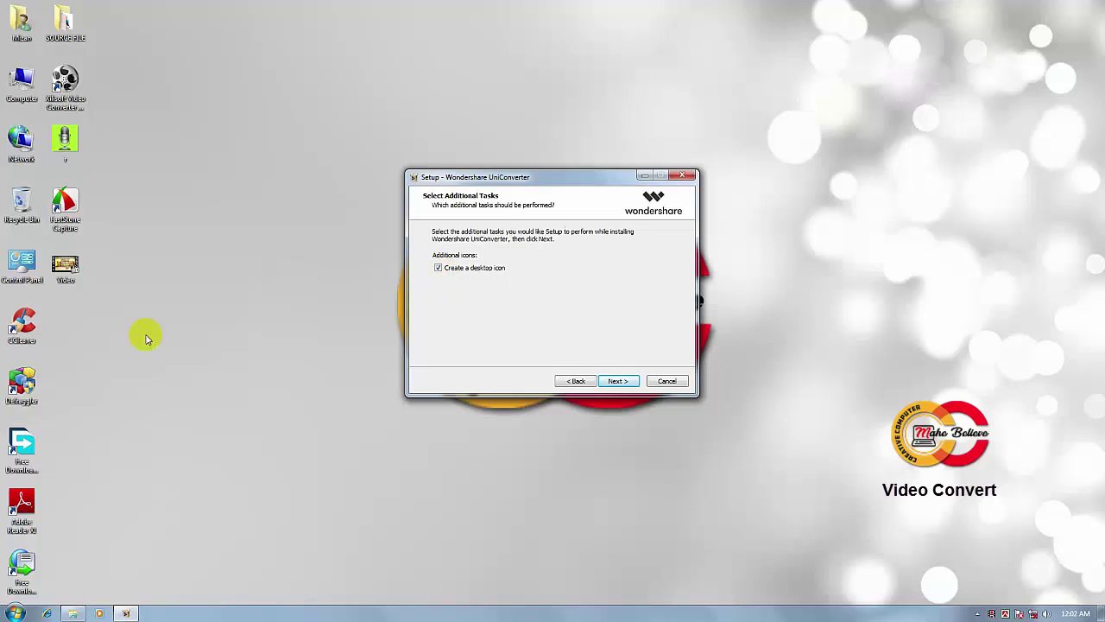
{"action": "left_click_drag", "start_coordinate": [543, 179], "coordinate": [543, 166]}
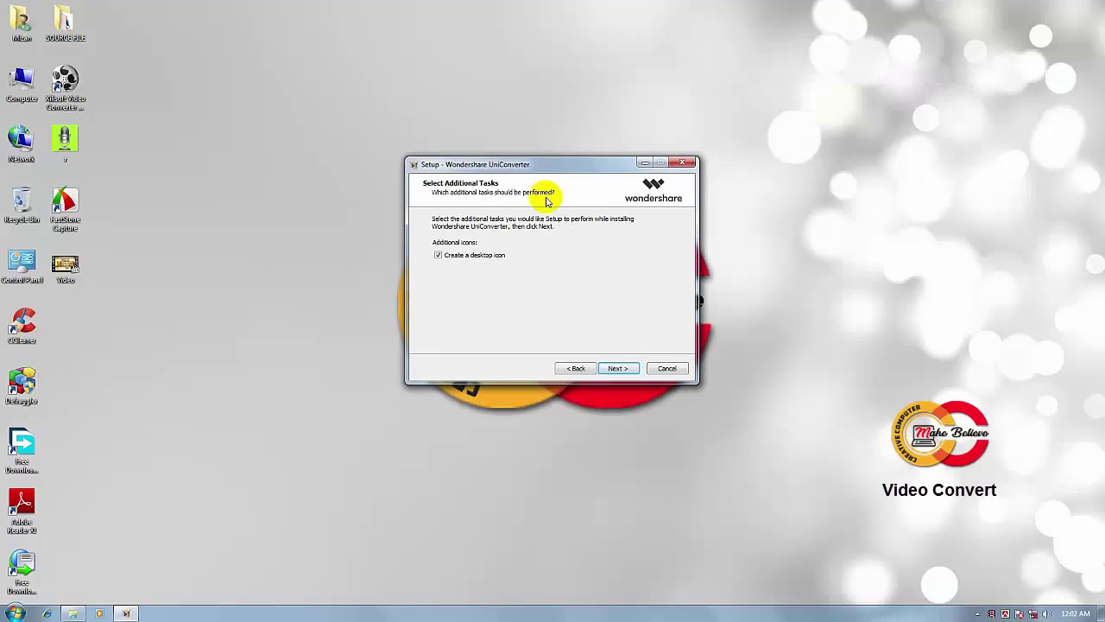
{"action": "left_click", "coordinate": [439, 256]}
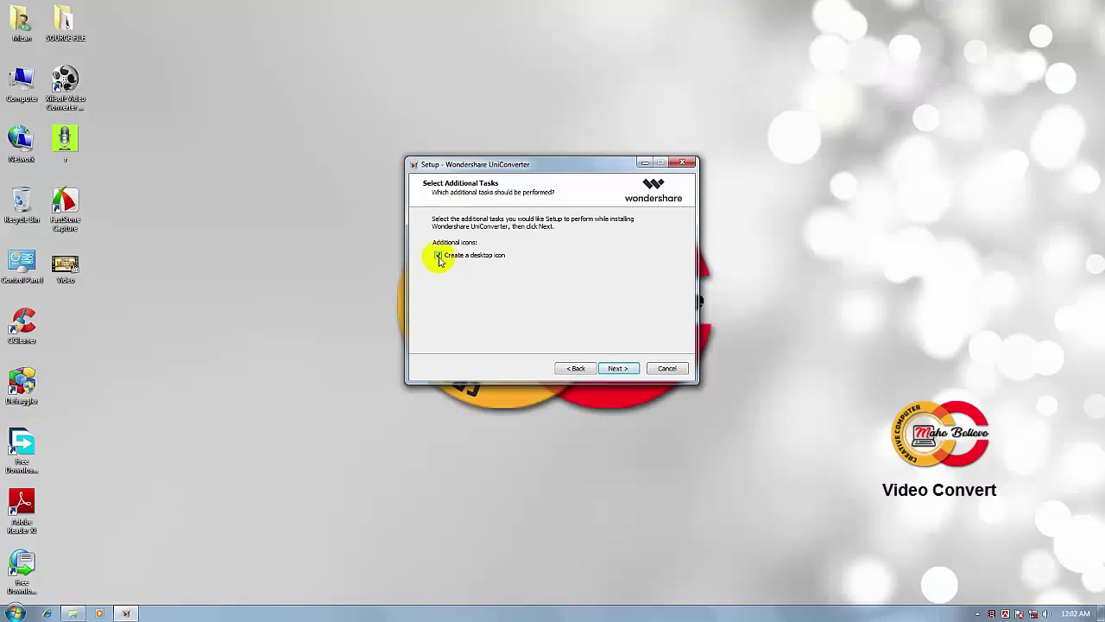
{"action": "left_click", "coordinate": [622, 370]}
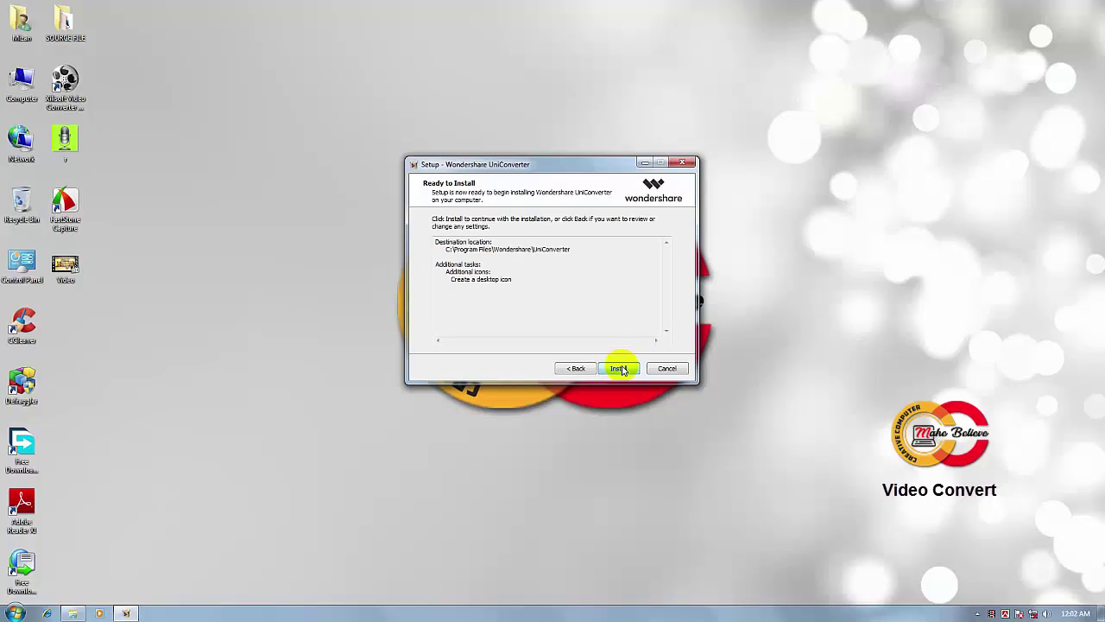
{"action": "left_click", "coordinate": [620, 369]}
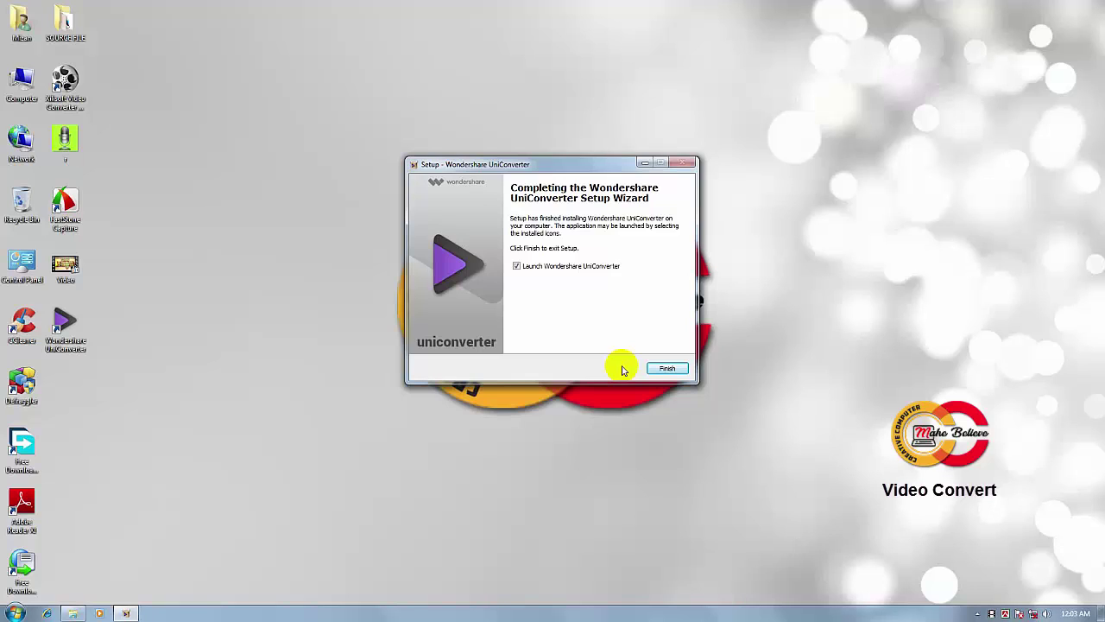
- Finish the setup wizard with the launch option enabled and close the Internet Explorer window that opens
{"action": "left_click_drag", "start_coordinate": [538, 161], "coordinate": [534, 154]}
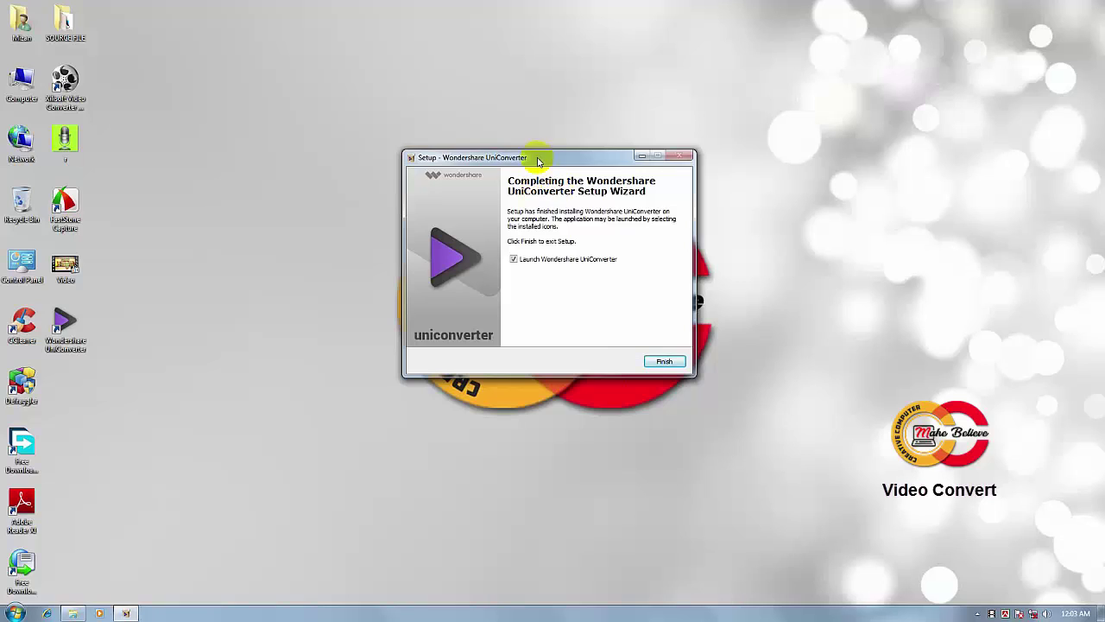
{"action": "left_click_drag", "start_coordinate": [541, 157], "coordinate": [541, 143]}
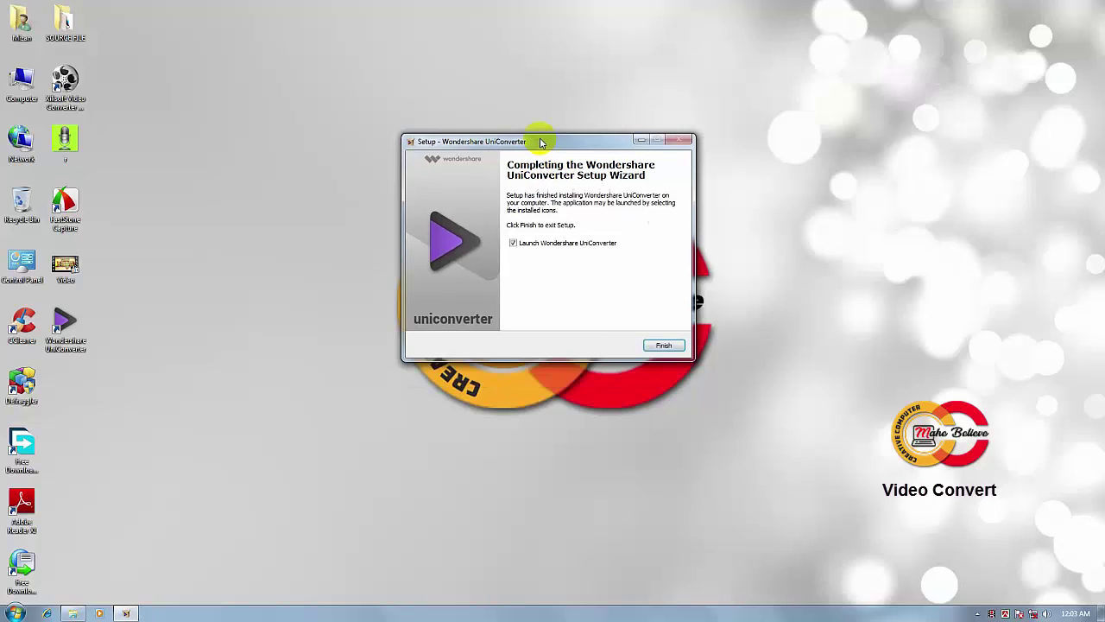
{"action": "left_click", "coordinate": [662, 349]}
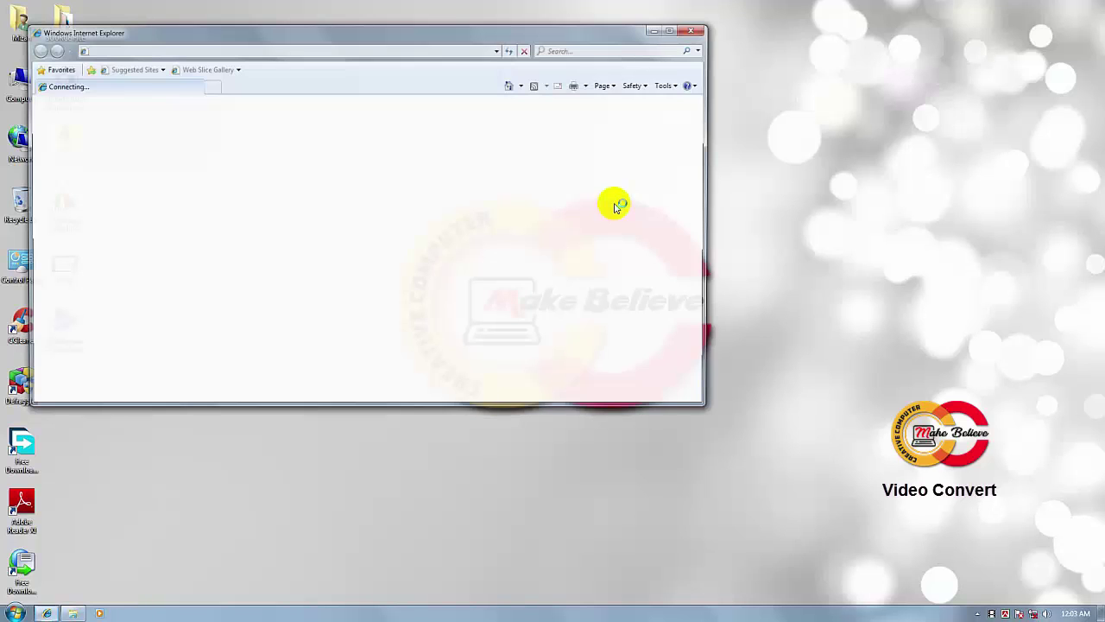
{"action": "left_click", "coordinate": [696, 29]}
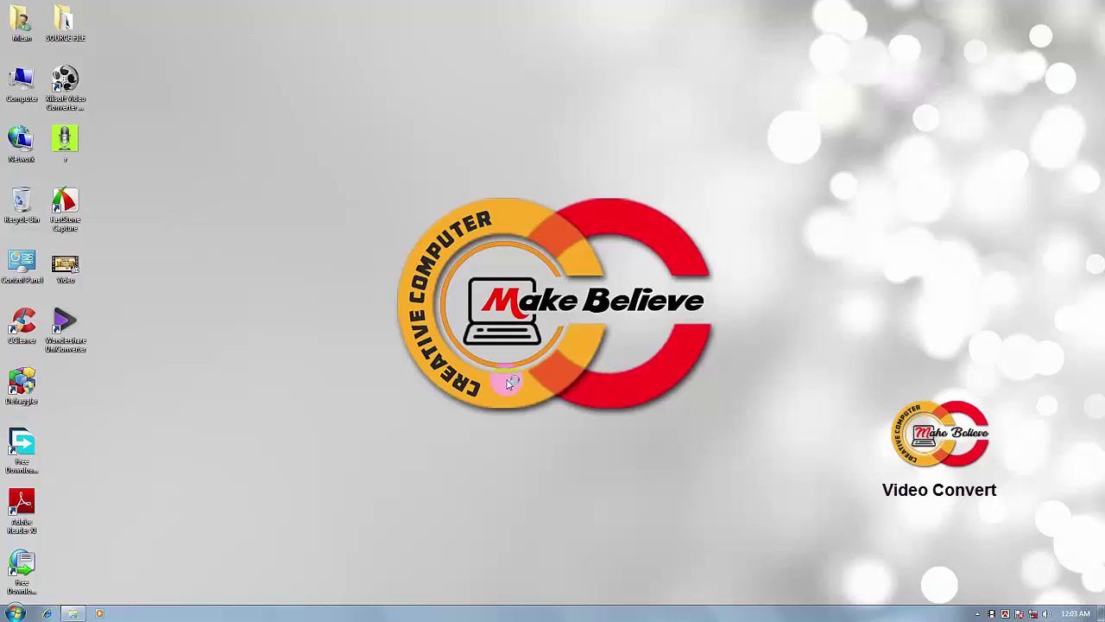
- Launch Wondershare UniConverter from its desktop shortcut and show its Toolbox
{"action": "right_click", "coordinate": [576, 201]}
{"action": "left_click", "coordinate": [604, 233]}
{"action": "double_click", "coordinate": [57, 345]}
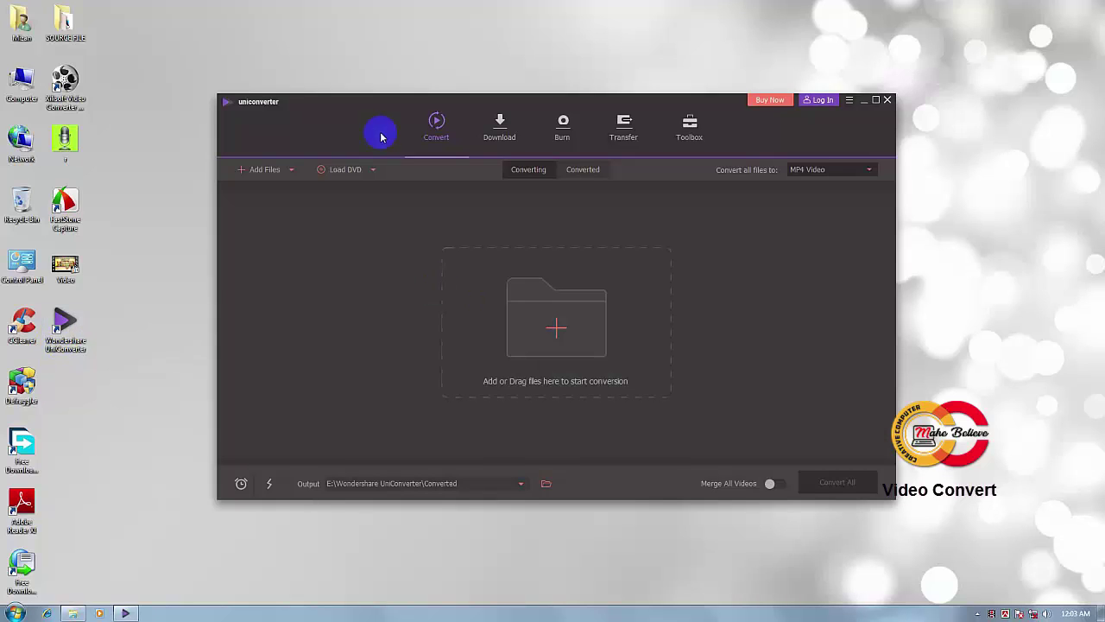
{"action": "left_click_drag", "start_coordinate": [381, 135], "coordinate": [382, 124]}
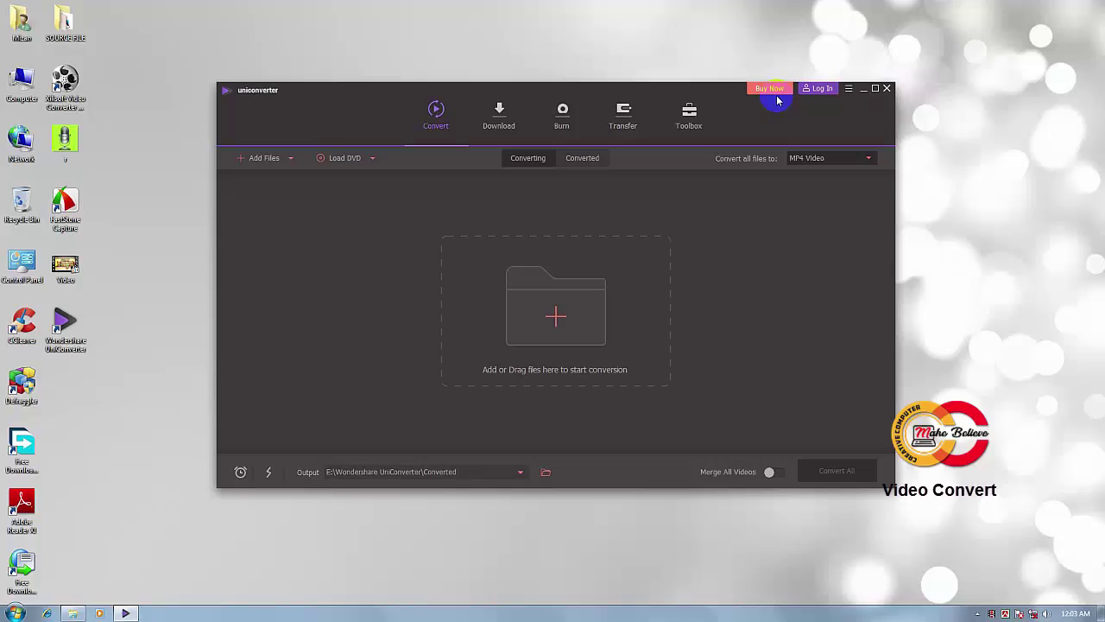
{"action": "left_click", "coordinate": [691, 121]}
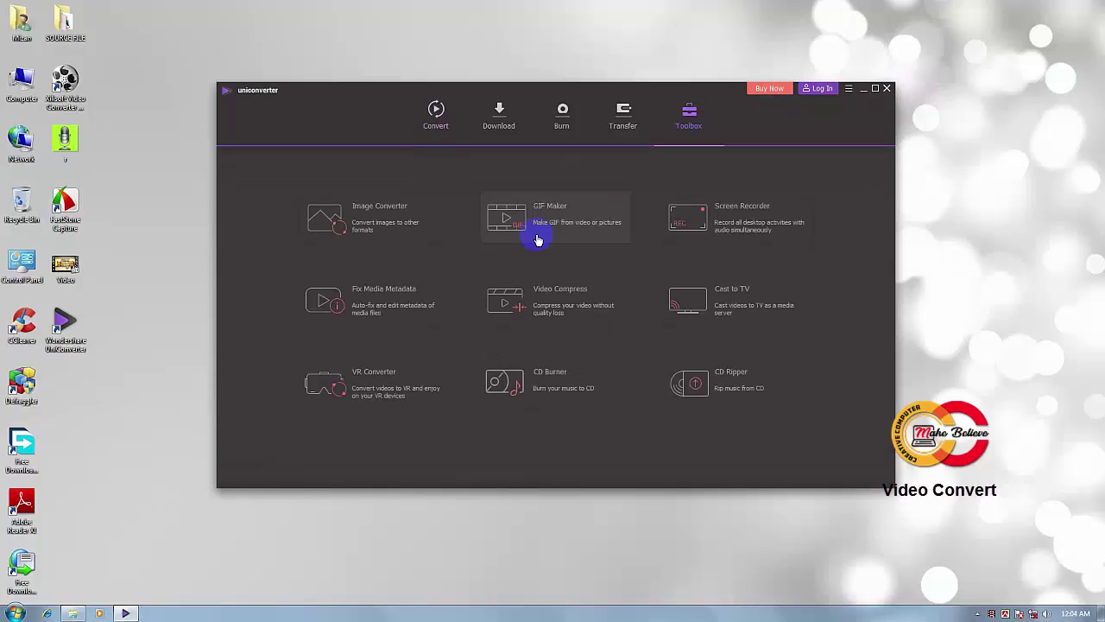
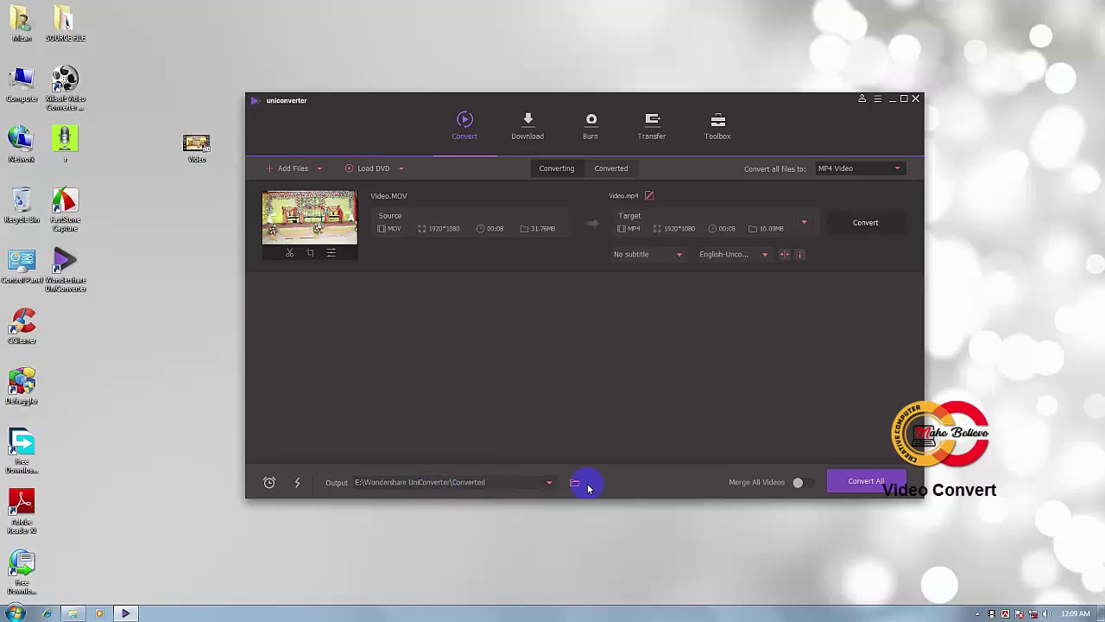
- Set the output location to a new desktop folder named My Video
{"action": "left_click", "coordinate": [549, 481]}
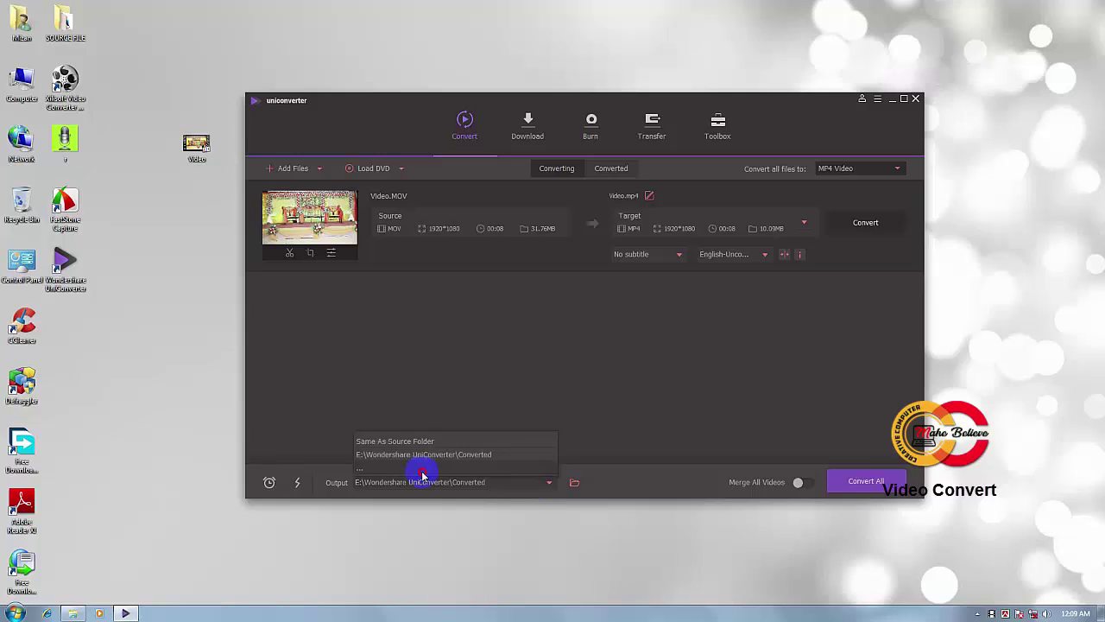
{"action": "left_click", "coordinate": [363, 470]}
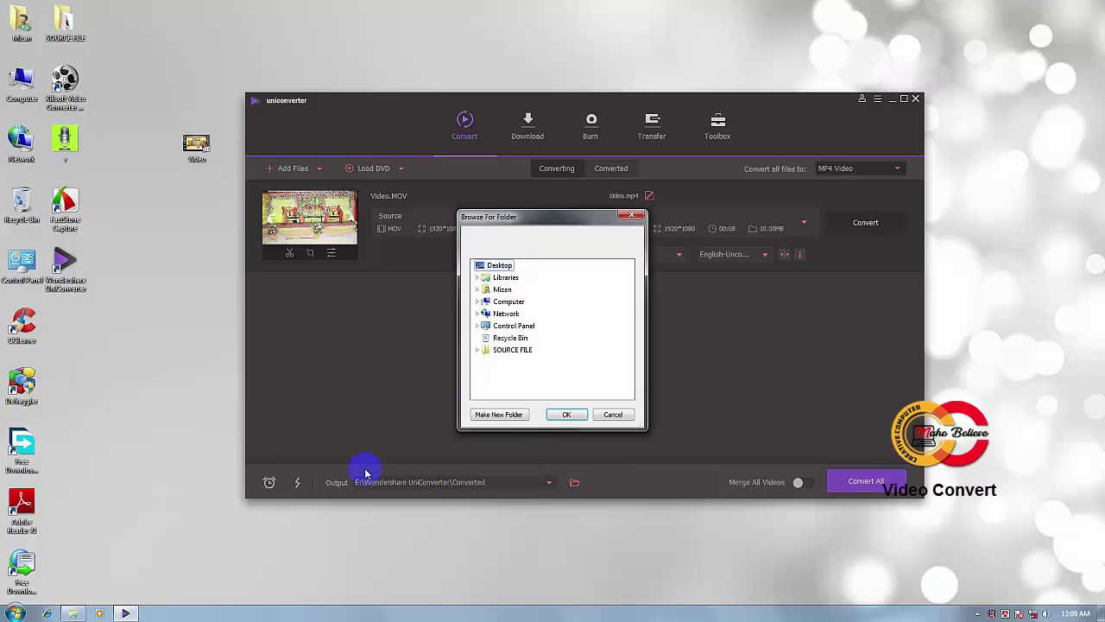
{"action": "left_click", "coordinate": [499, 414]}
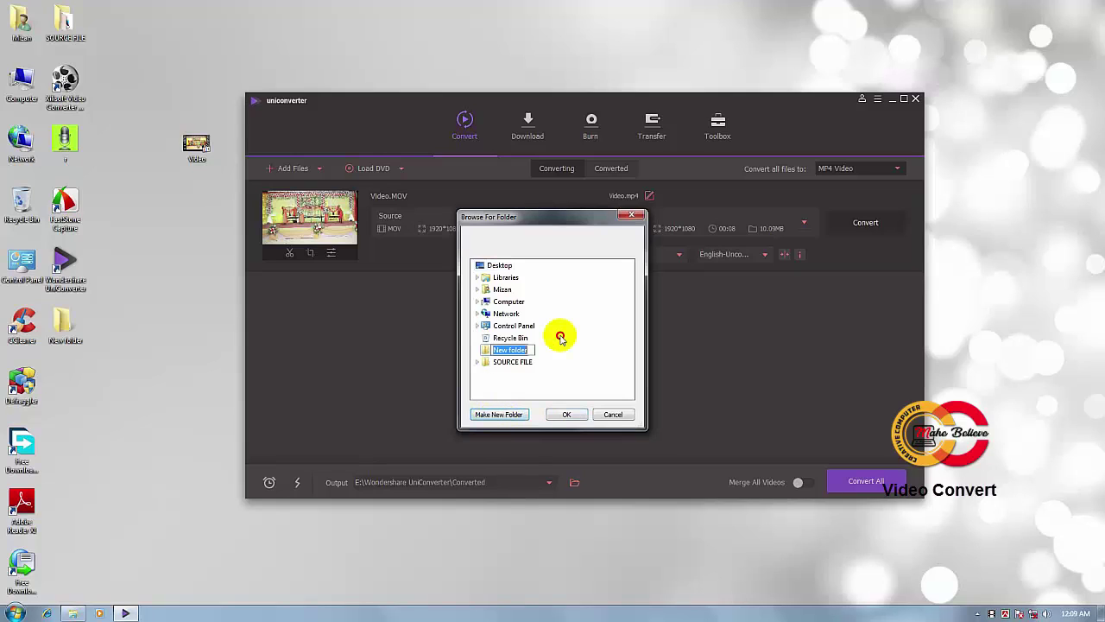
{"action": "type", "text": "My Video"}
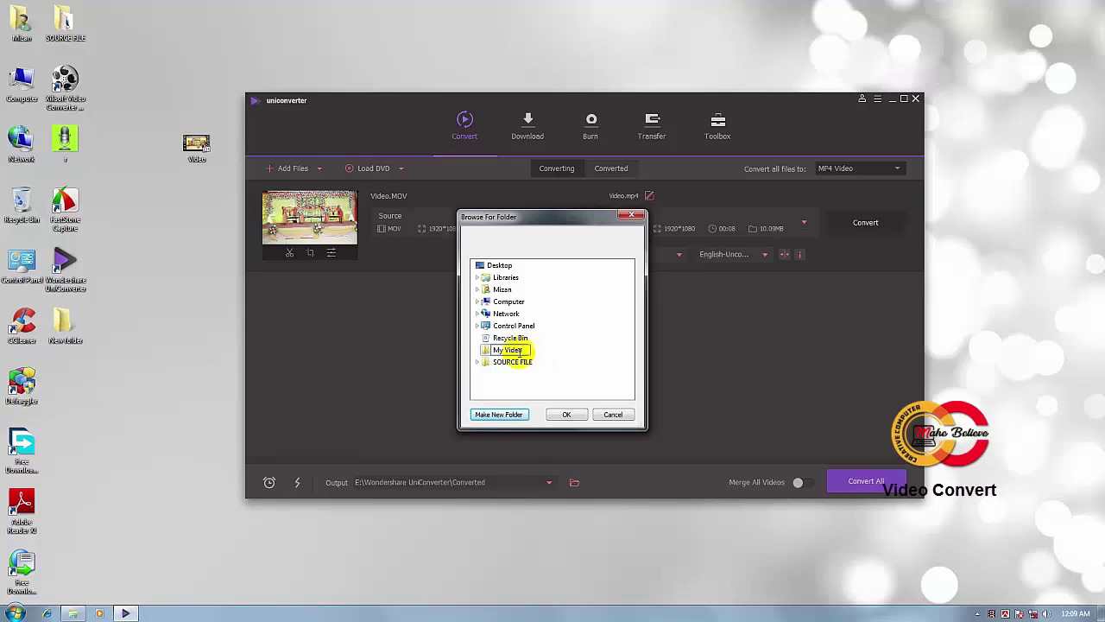
{"action": "left_click", "coordinate": [567, 414]}
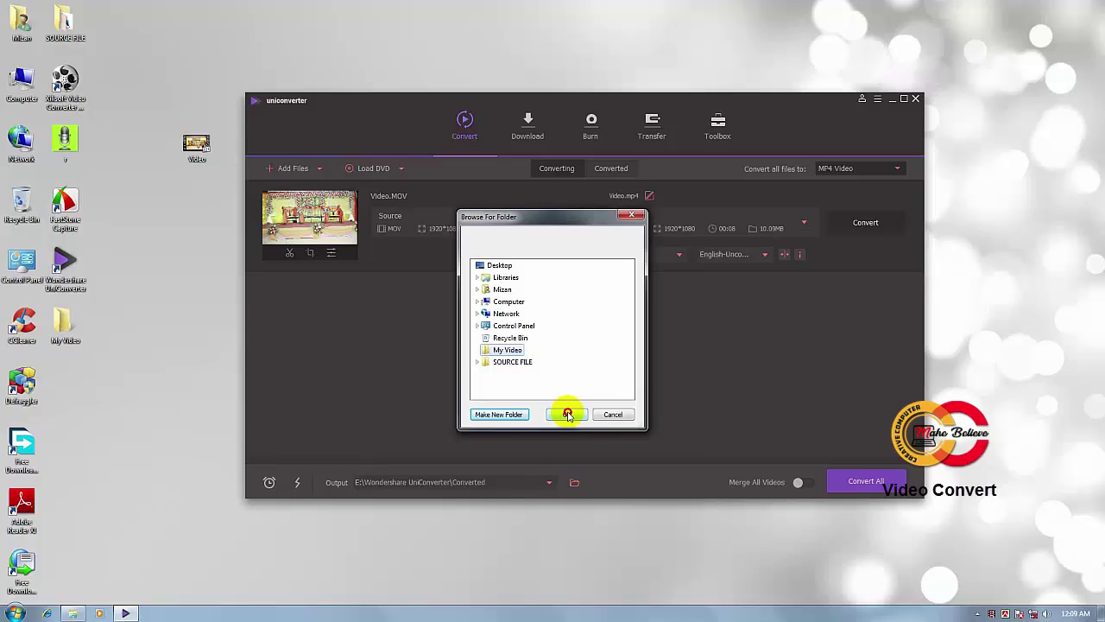
{"action": "left_click", "coordinate": [567, 414]}
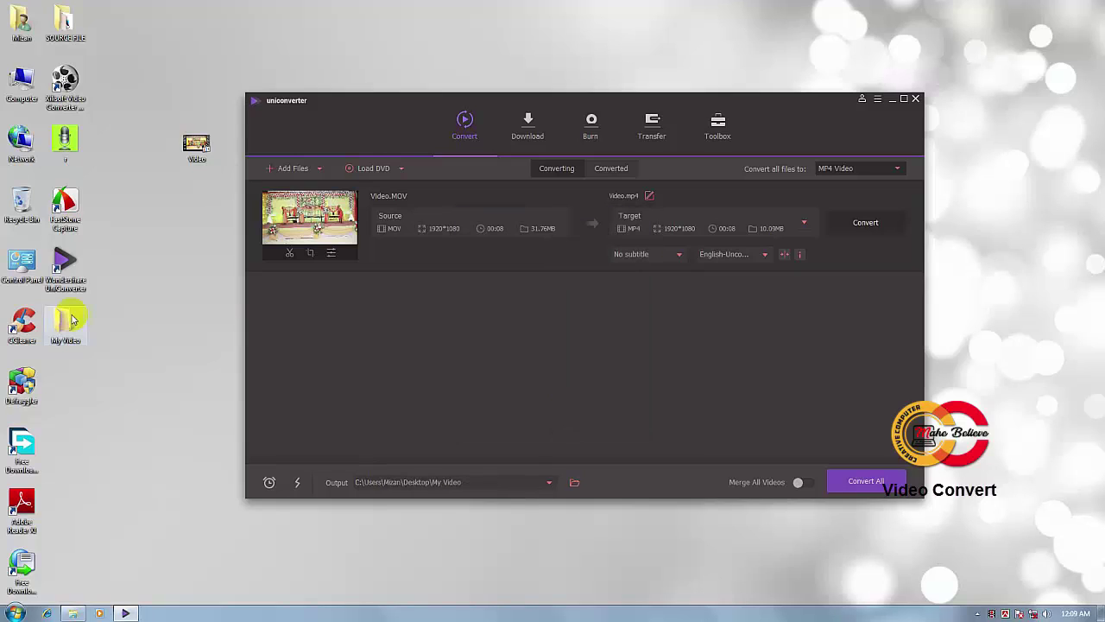
- Convert Video.MOV to an MP4 file at 1920*1080
{"action": "left_click", "coordinate": [802, 224]}
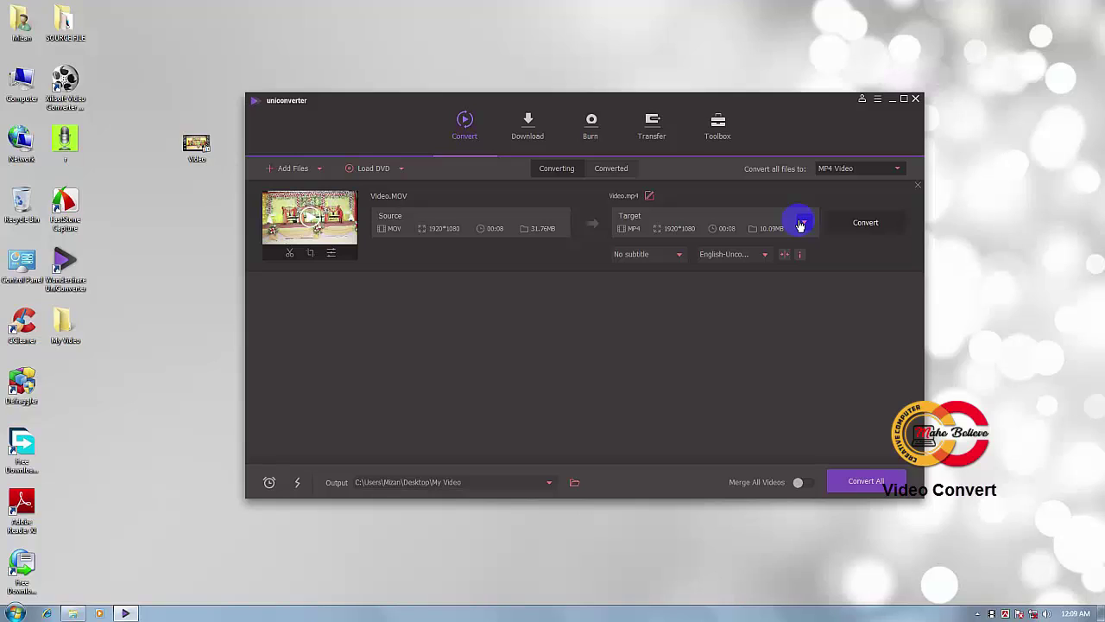
{"action": "left_click", "coordinate": [863, 226]}
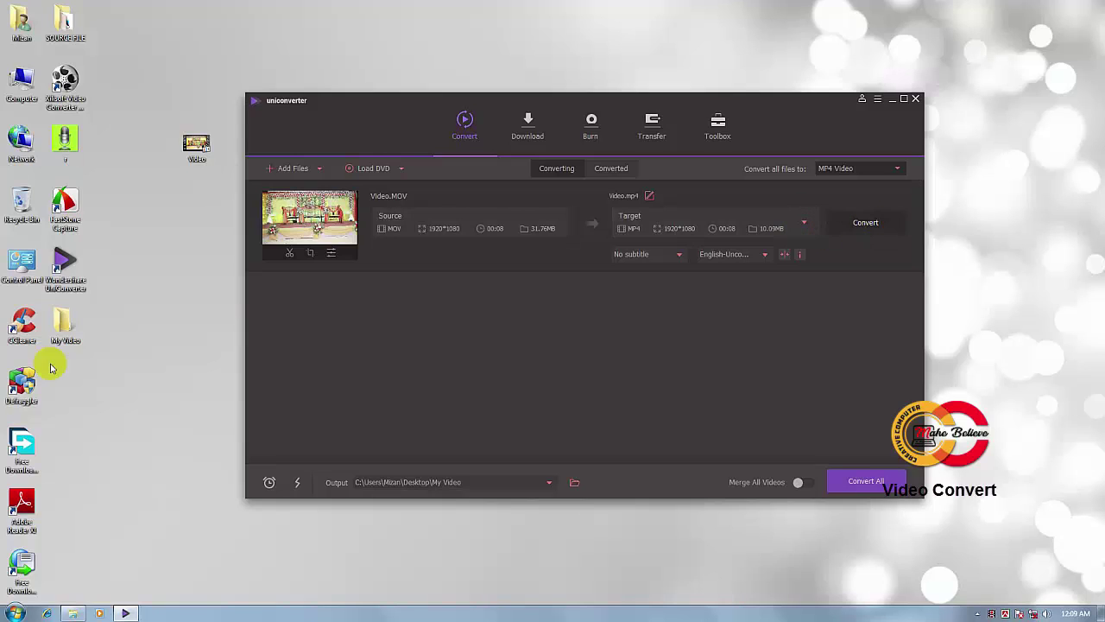
{"action": "left_click", "coordinate": [865, 227]}
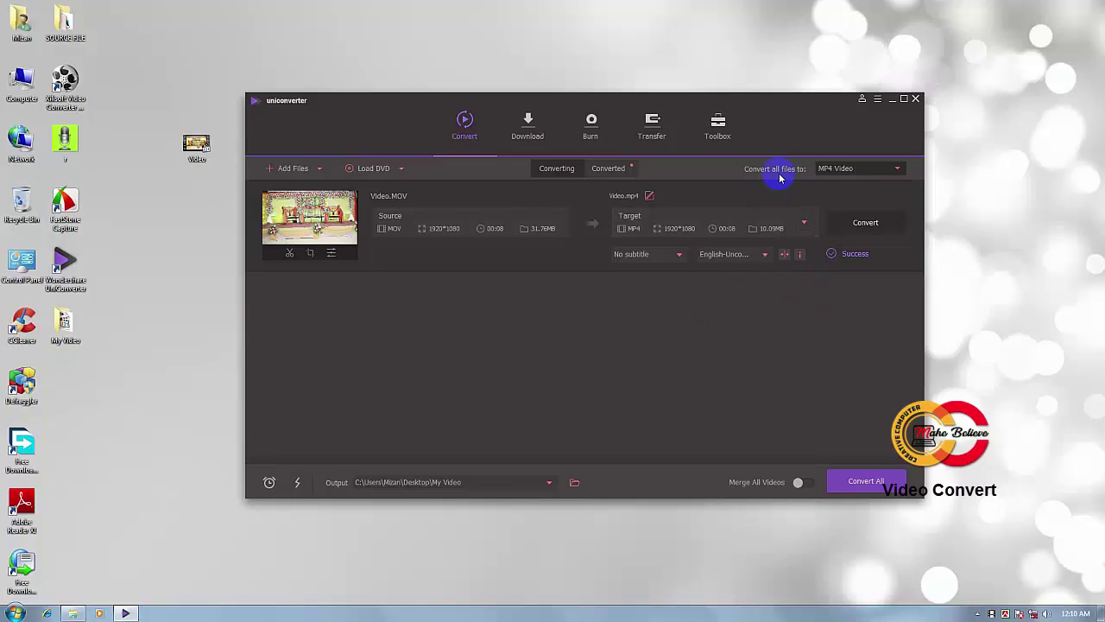
- Review the video output formats and resolution presets offered for converting all files
{"action": "left_click", "coordinate": [887, 170]}
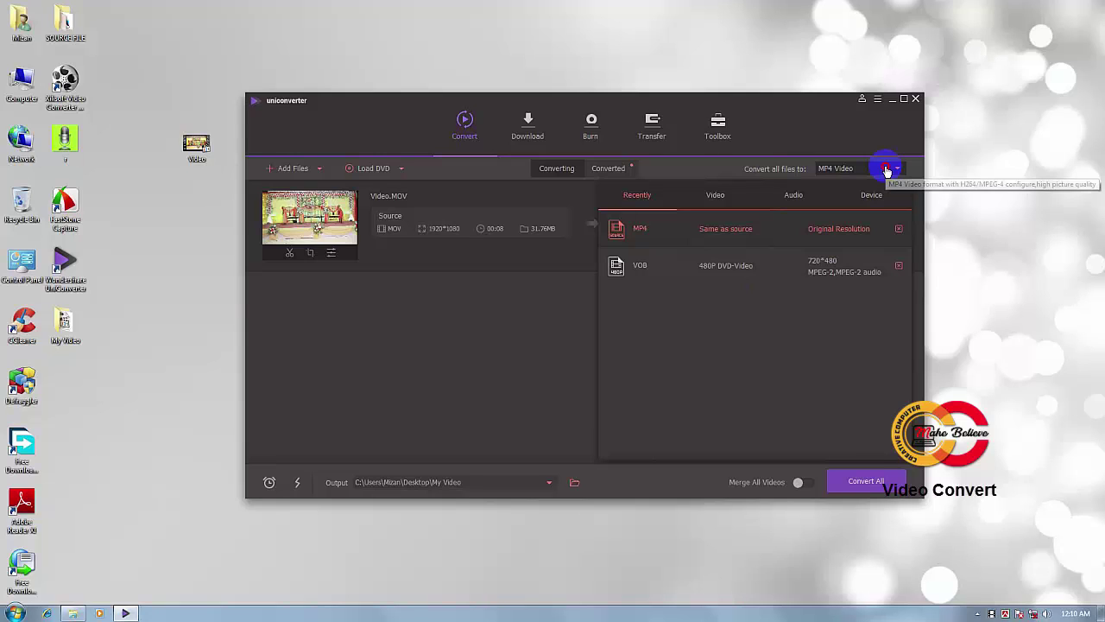
{"action": "left_click", "coordinate": [716, 196]}
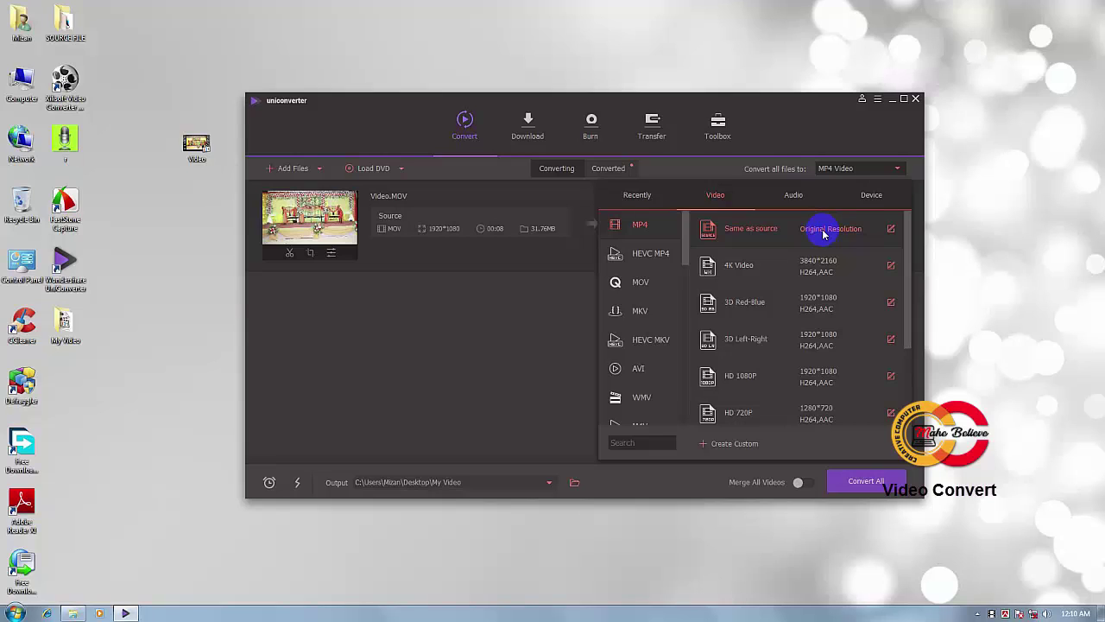
{"action": "left_click", "coordinate": [390, 450]}
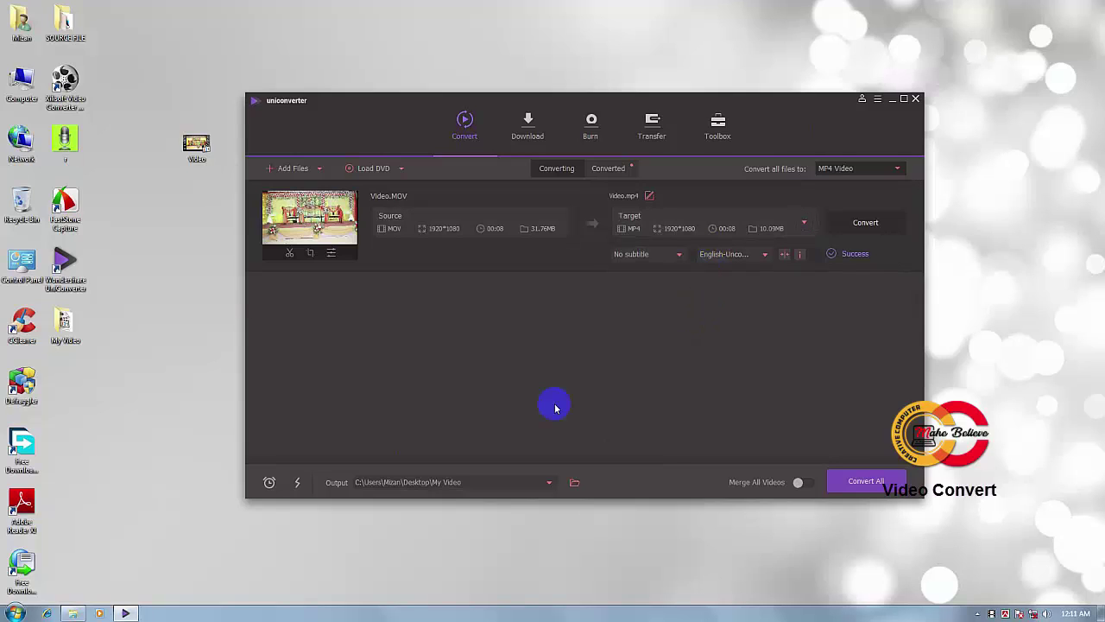
- Open the Toolbox with the additional media tools
{"action": "left_click", "coordinate": [718, 138]}
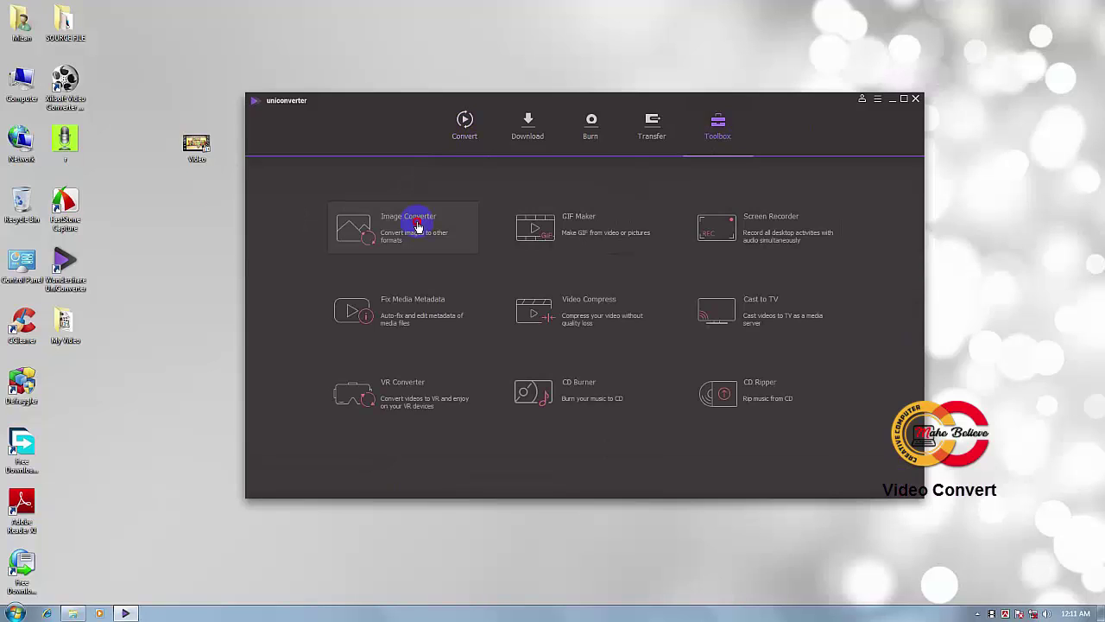